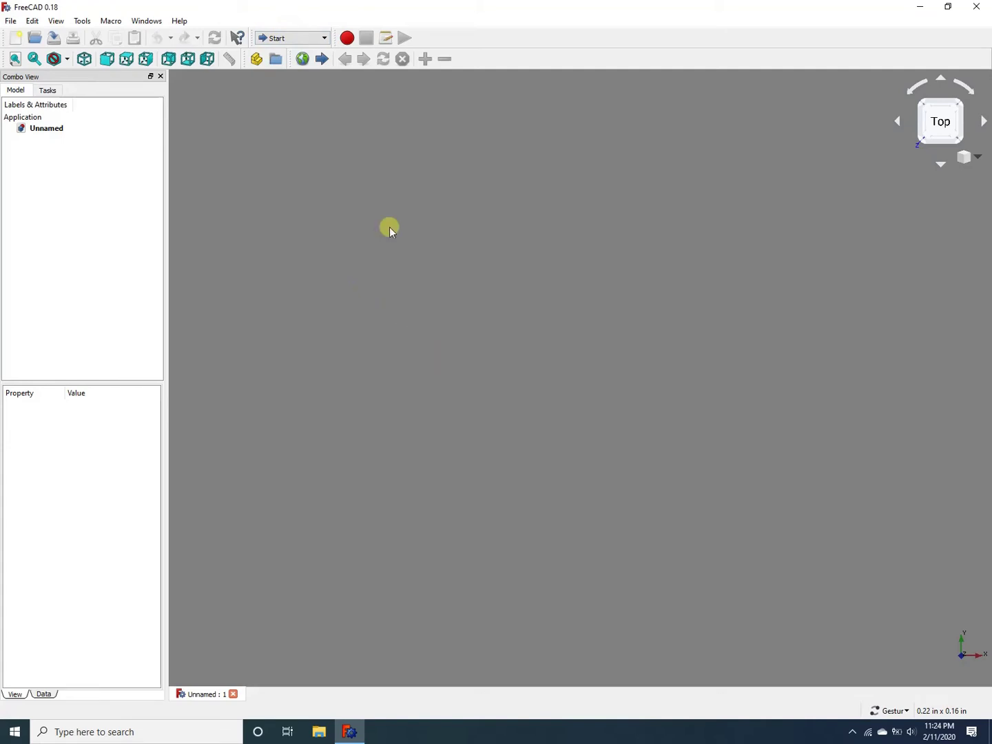
Switch to the Part workbench and add a cube to the empty document
click(310, 39)
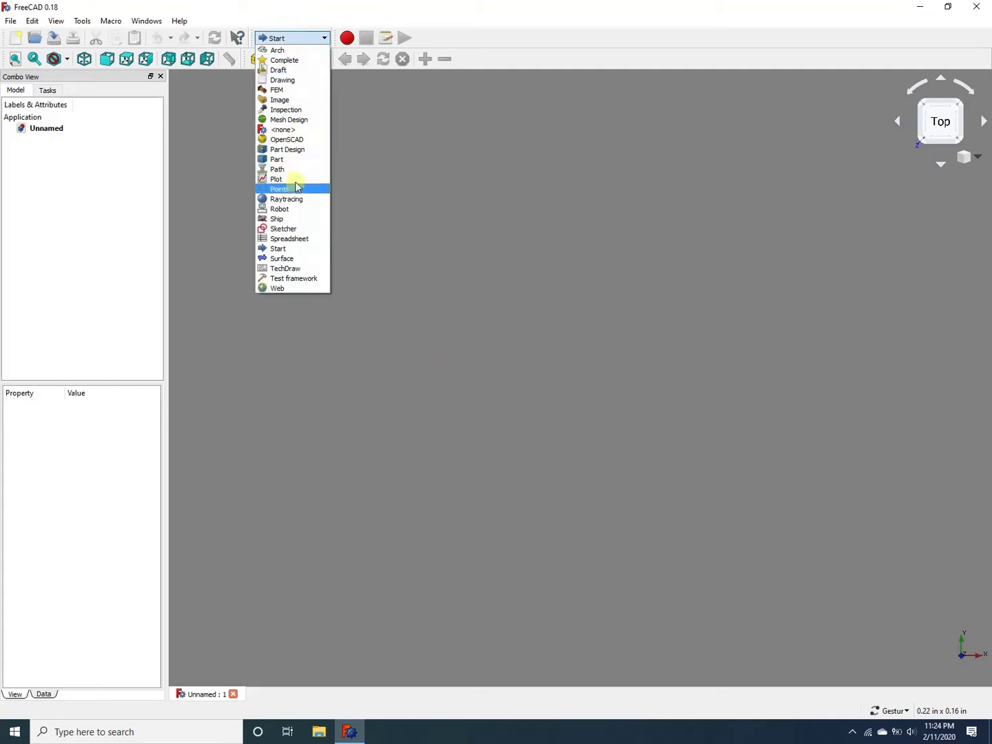
click(294, 160)
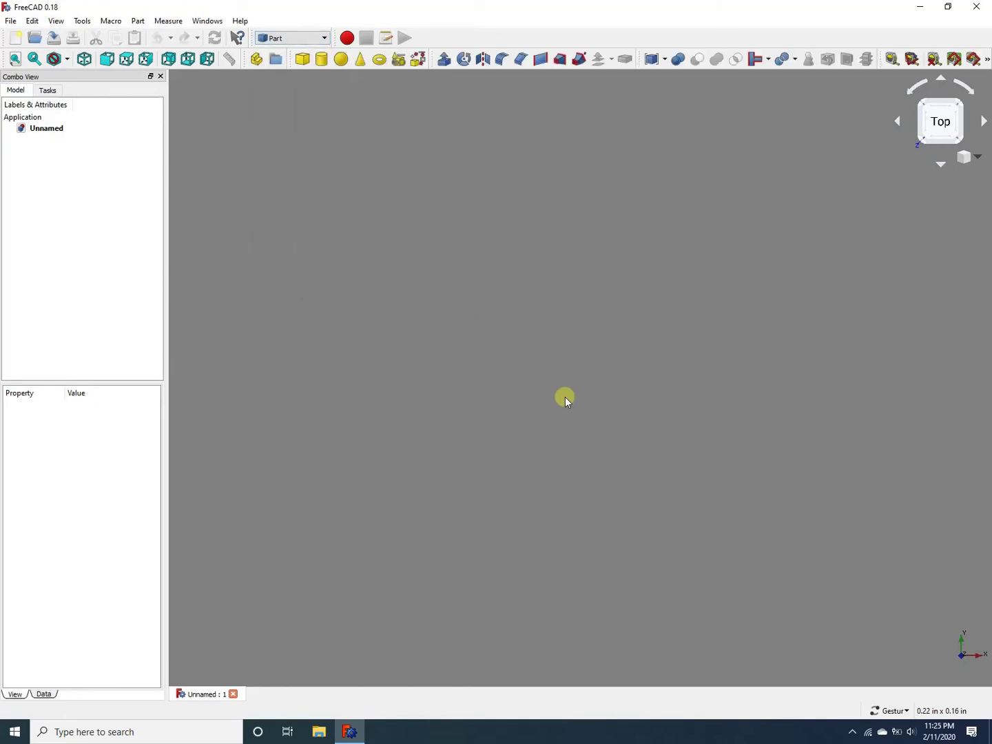
click(303, 59)
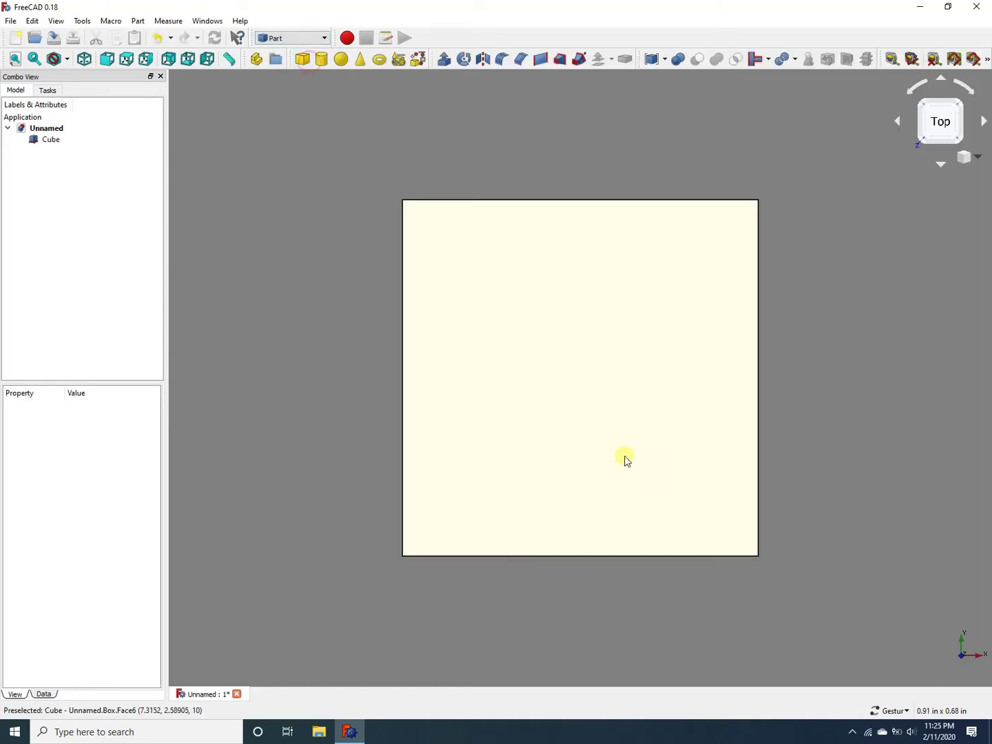
Orbit and pan the 3D view to see the cube at an angle
scroll(563, 419, down, 4)
drag(622, 567, 558, 495)
drag(770, 289, 740, 308)
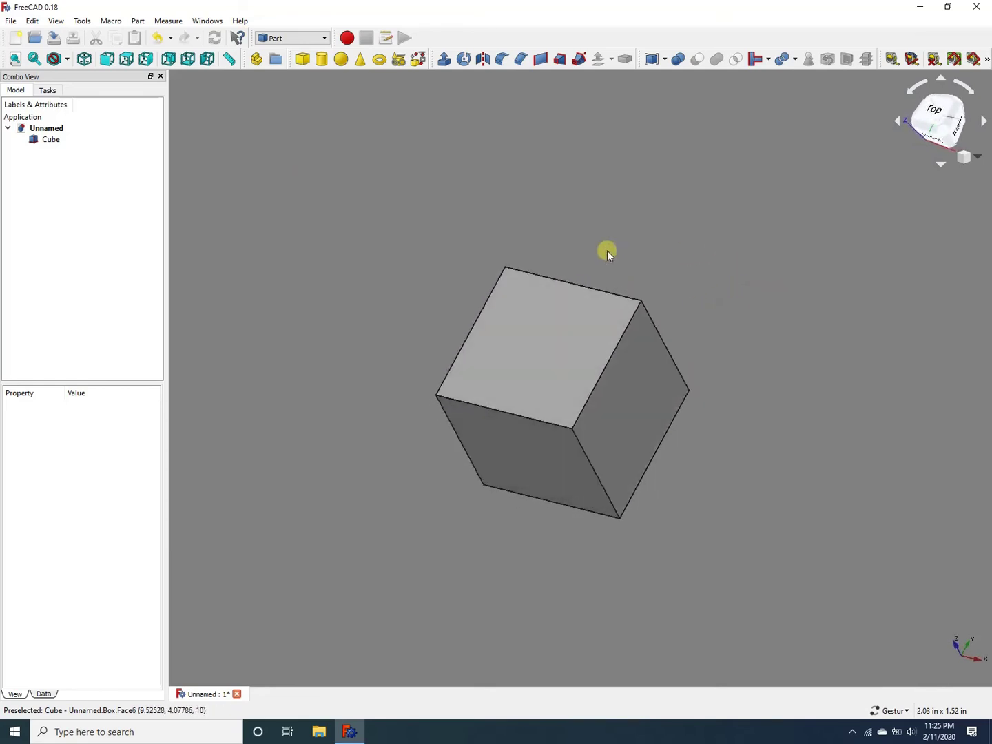
drag(607, 250, 618, 215)
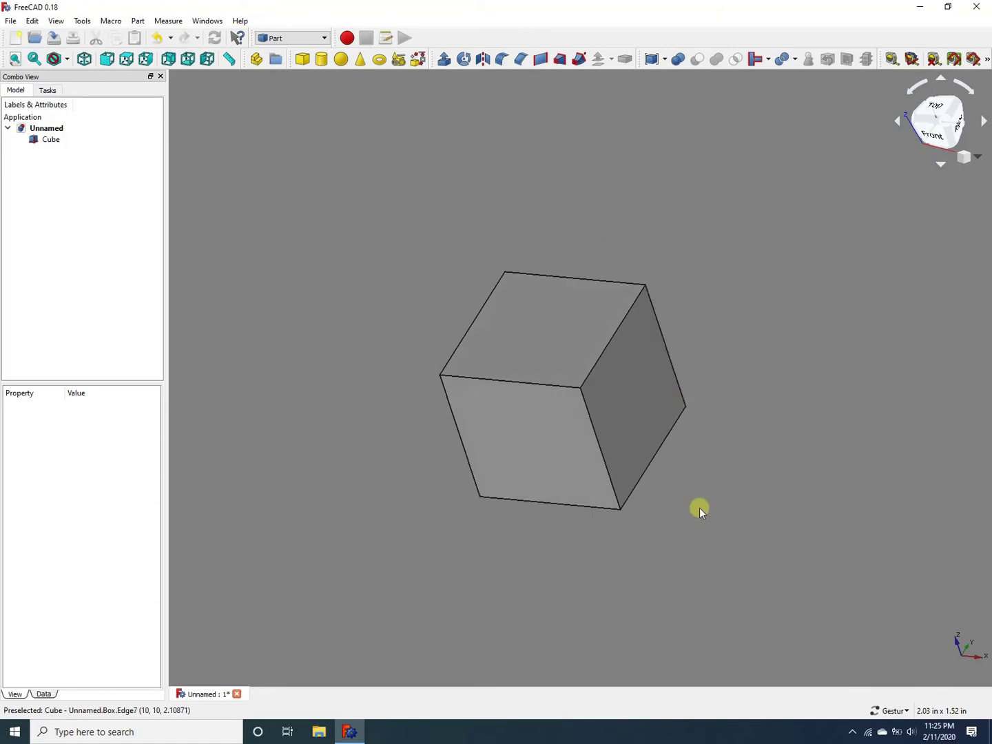
right_drag(542, 557, 532, 528)
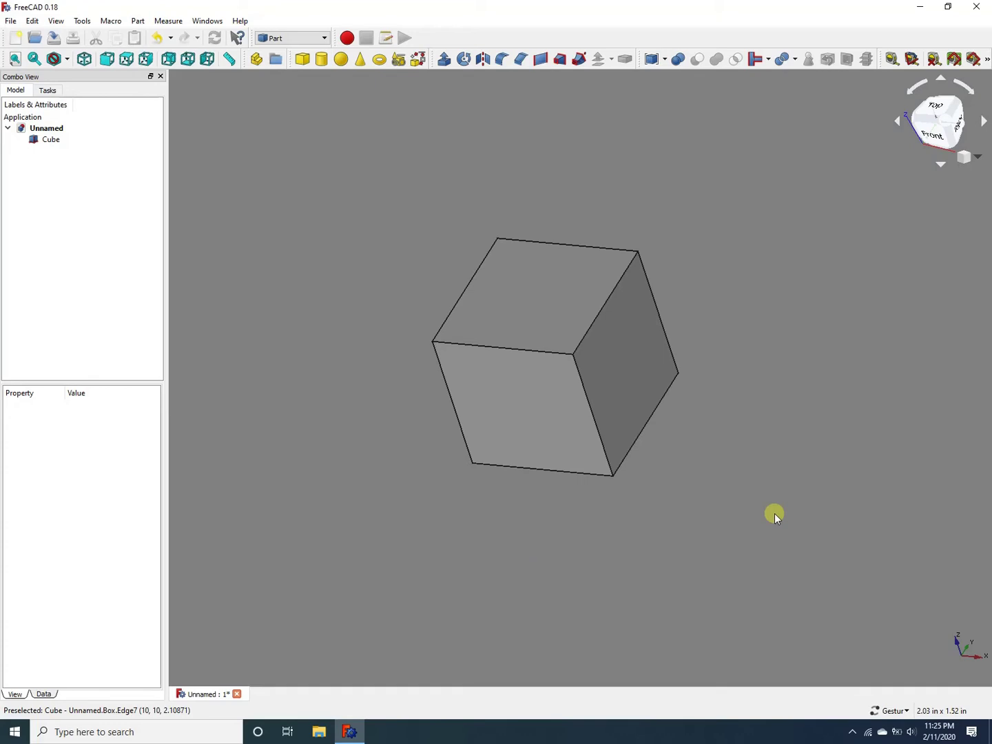
right_click(49, 141)
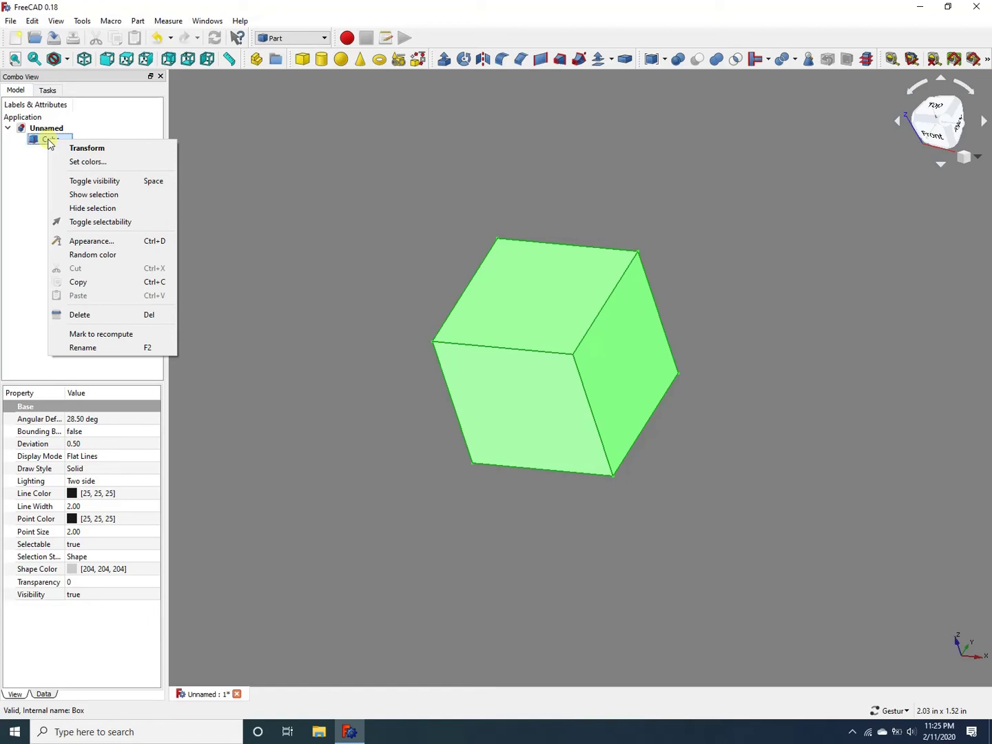
Choose Transform from the Cube's context menu to show its move and rotate handles
click(86, 148)
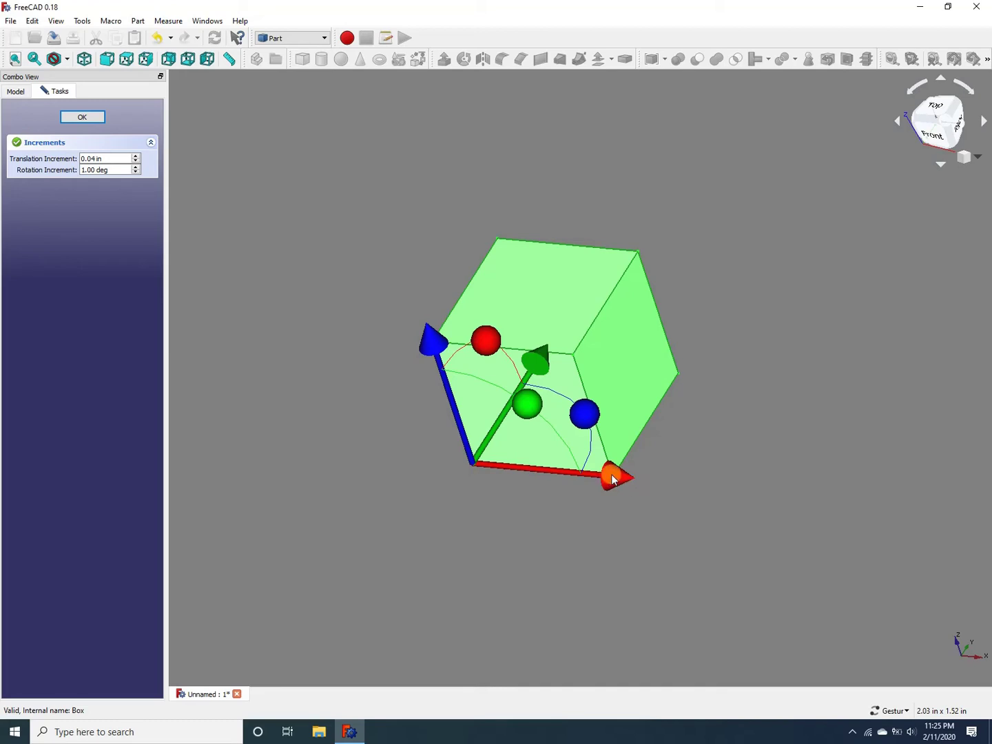
Drag the cube a short distance along its X axis, then along its Z axis
drag(613, 480, 613, 481)
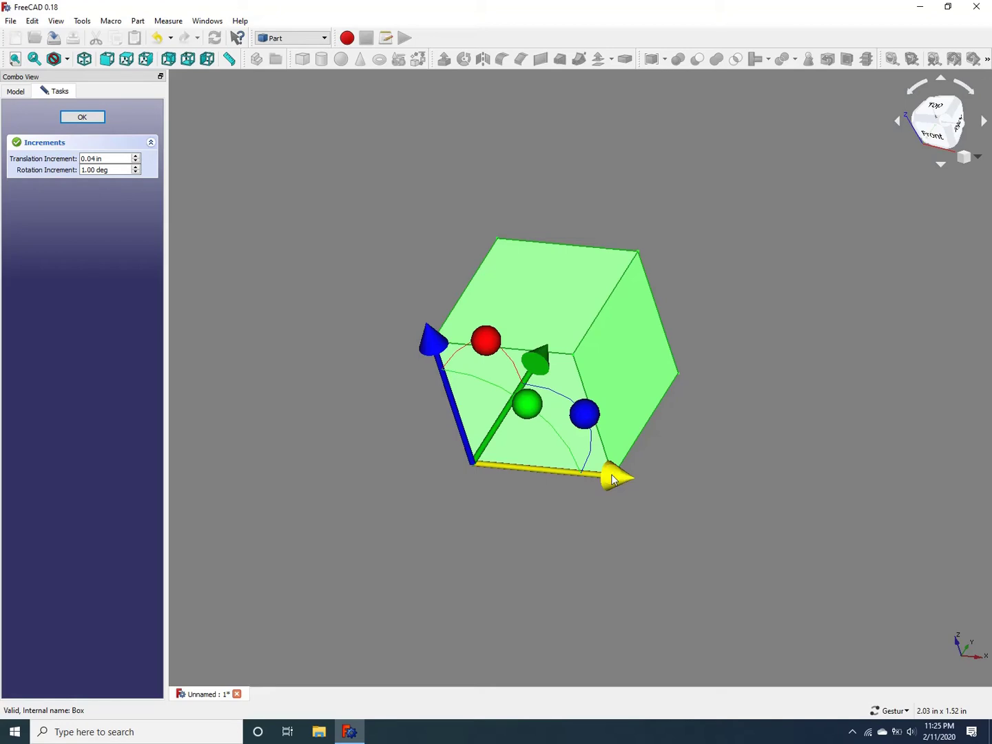
drag(613, 481, 579, 493)
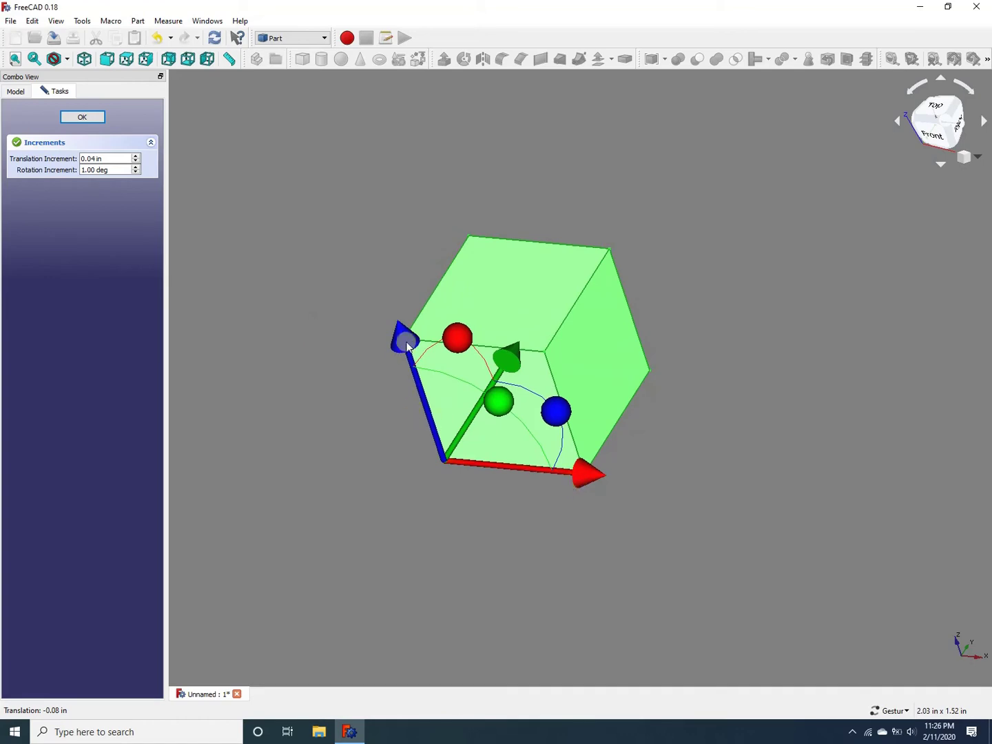
drag(405, 339, 432, 324)
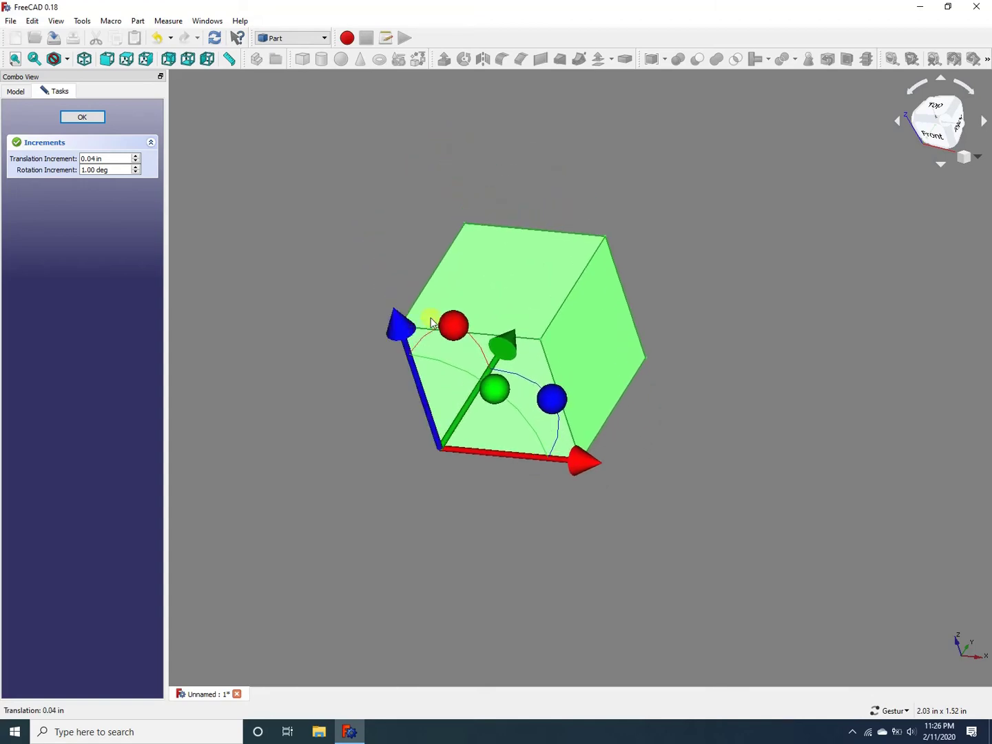
Set the translation increment to 0.01 in
click(97, 159)
key(BackSpace)
text(1)
key(Return)
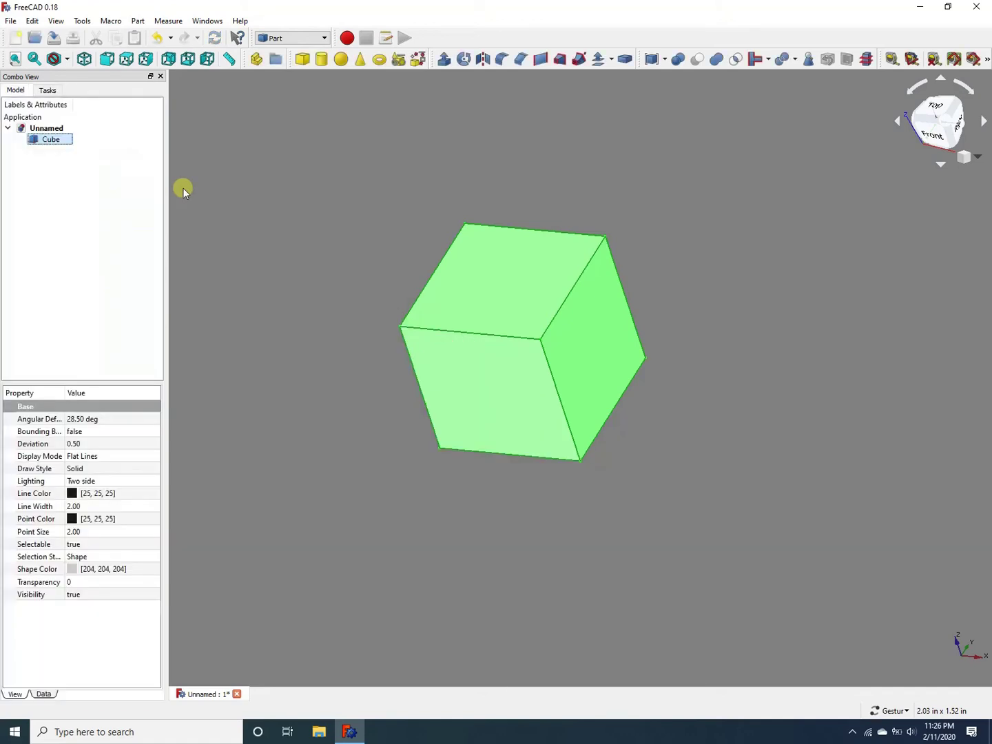
Reopen Transform on the Cube and move it along X in 0.01 in steps
right_click(51, 138)
click(96, 139)
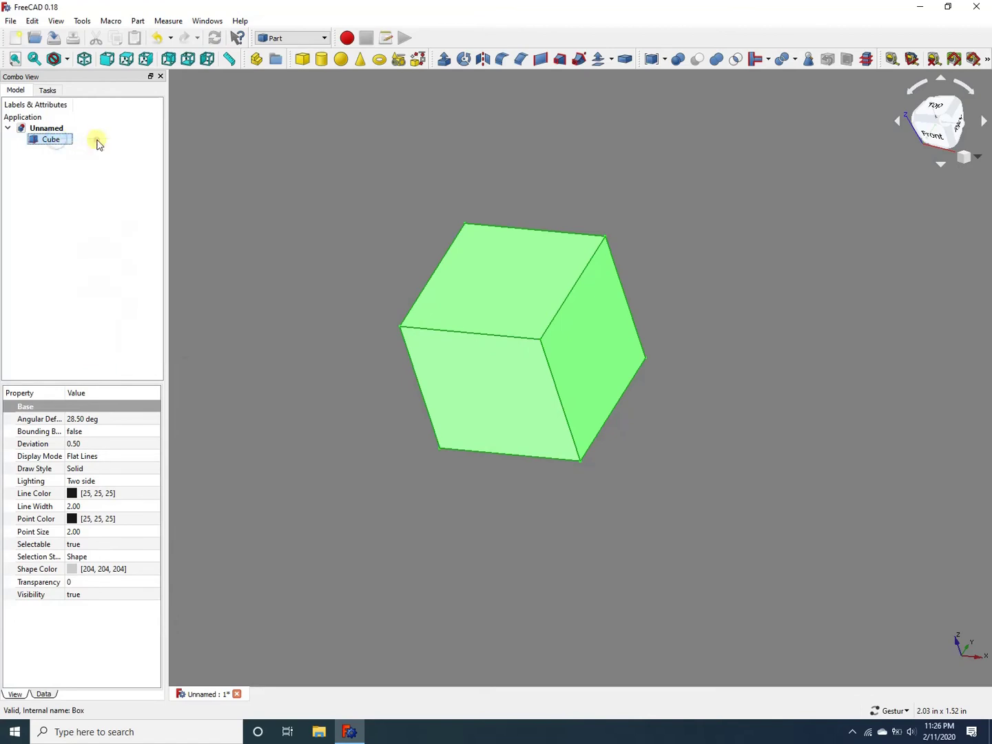
right_click(69, 145)
click(104, 145)
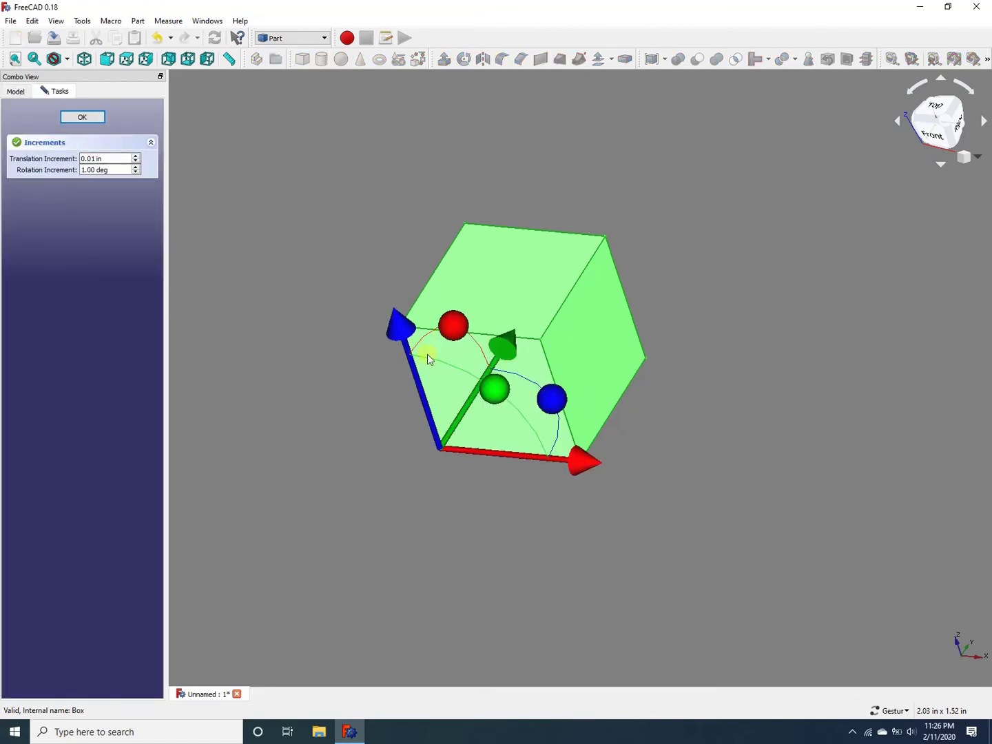
mouse_move(591, 468)
mouse_down()
mouse_move(583, 460)
mouse_move(659, 470)
mouse_move(534, 455)
mouse_move(676, 473)
mouse_move(560, 469)
mouse_move(580, 469)
mouse_up()
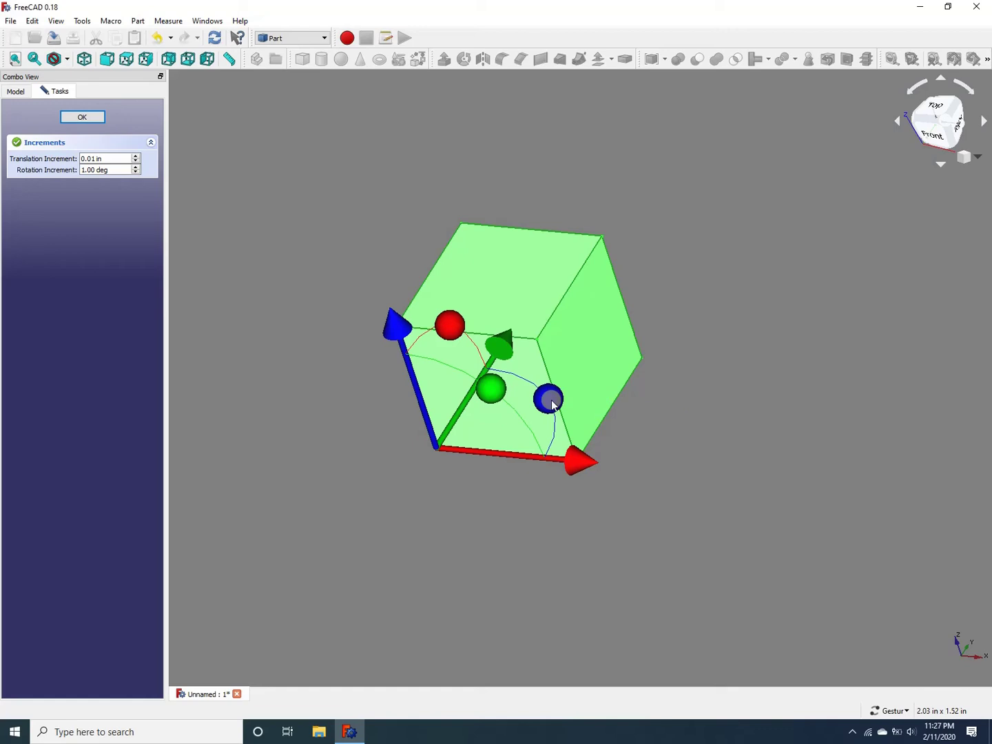
Rotate the cube about the blue axis in 1-degree steps to tilt it
drag(552, 404, 551, 405)
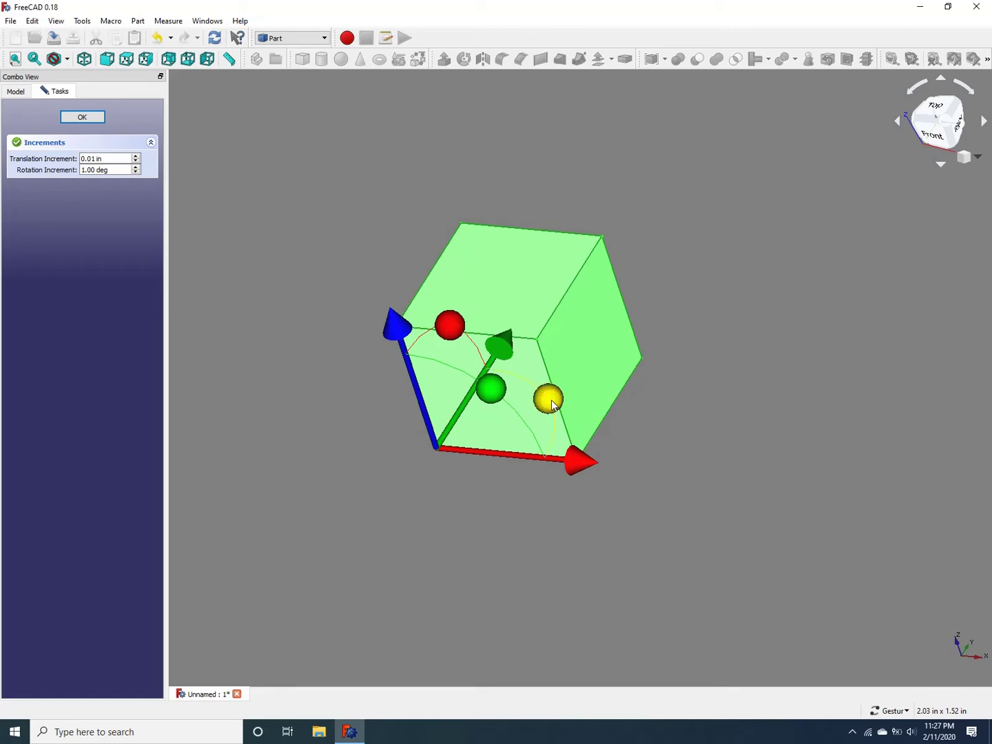
drag(553, 405, 619, 453)
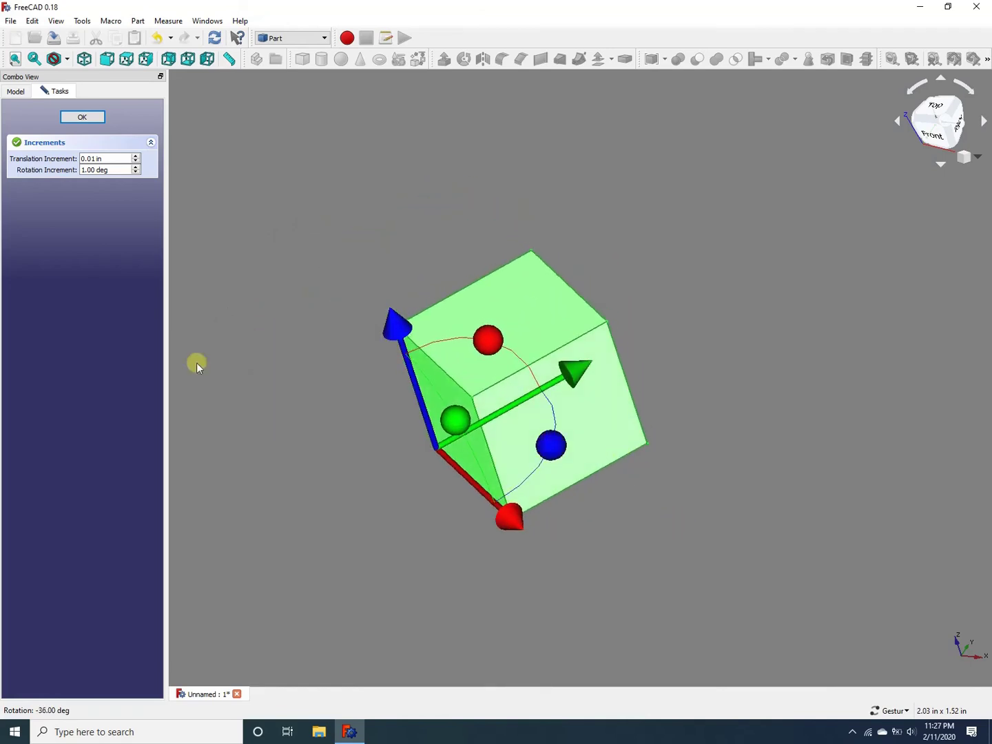
click(100, 170)
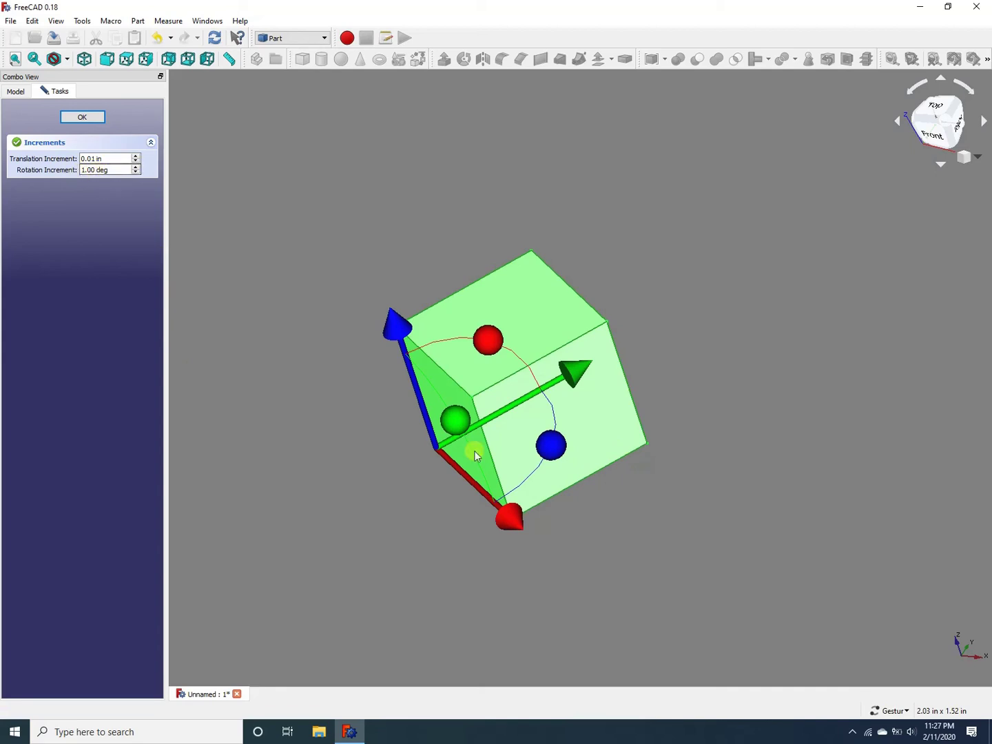
Set the rotation increment to 15 deg
triple_click(94, 169)
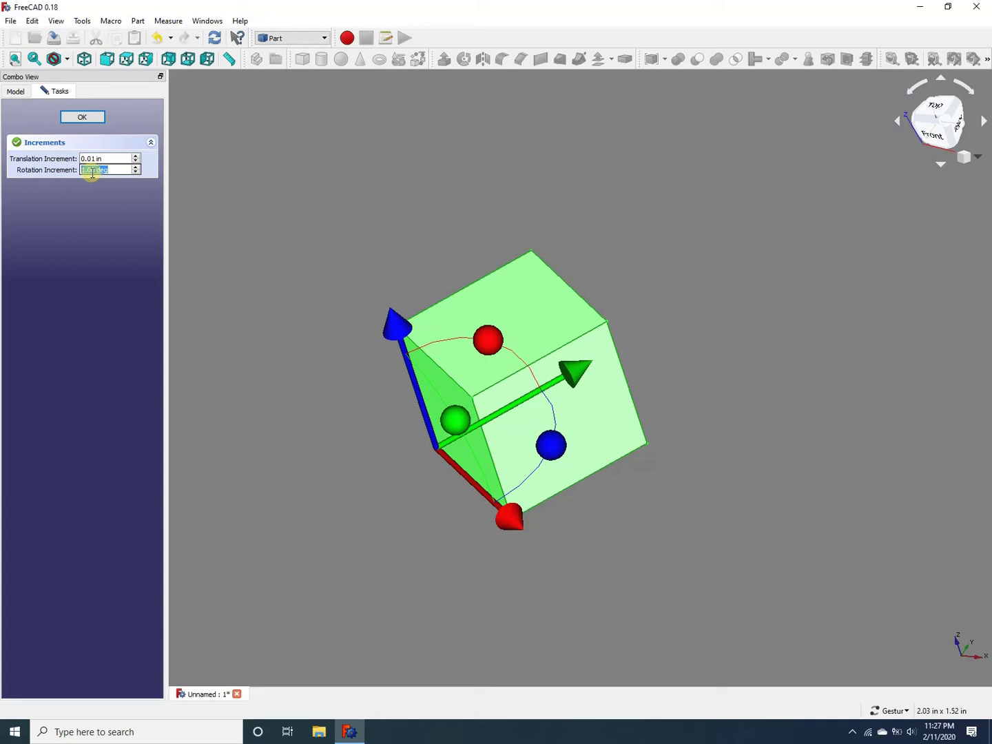
text(2)
key(BackSpace)
text(15)
click(84, 195)
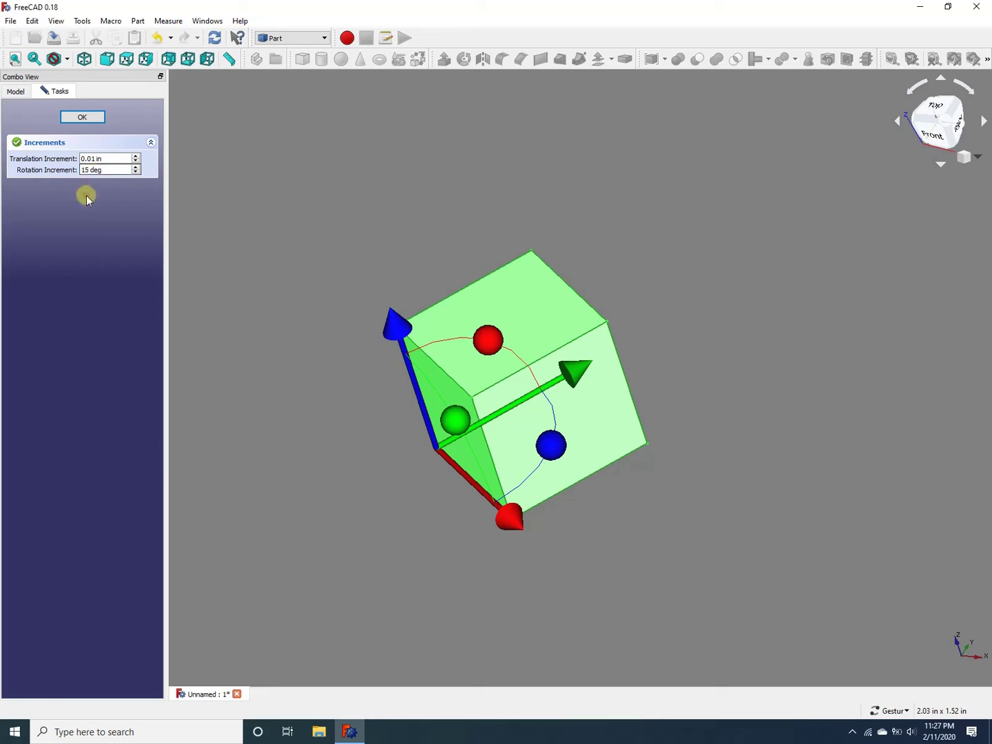
Rotate the cube about the blue axis in 15-degree steps, then back to a smaller angle
click(554, 455)
drag(553, 455, 326, 354)
drag(393, 294, 542, 390)
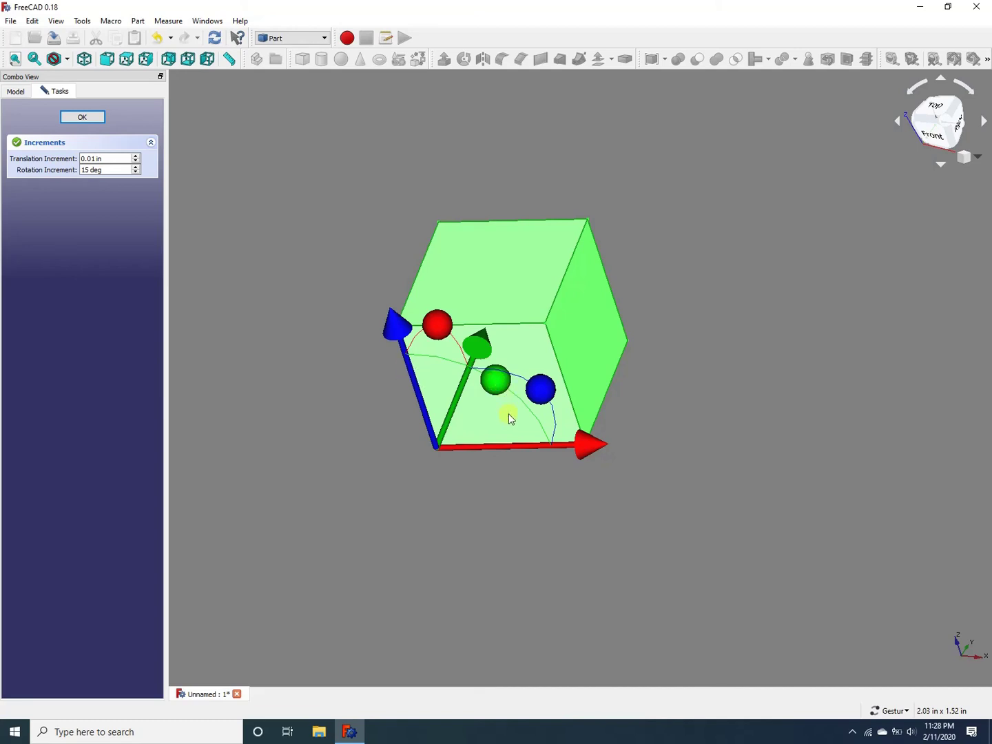
Turn the cube 90 degrees about the green axis
drag(497, 382, 541, 513)
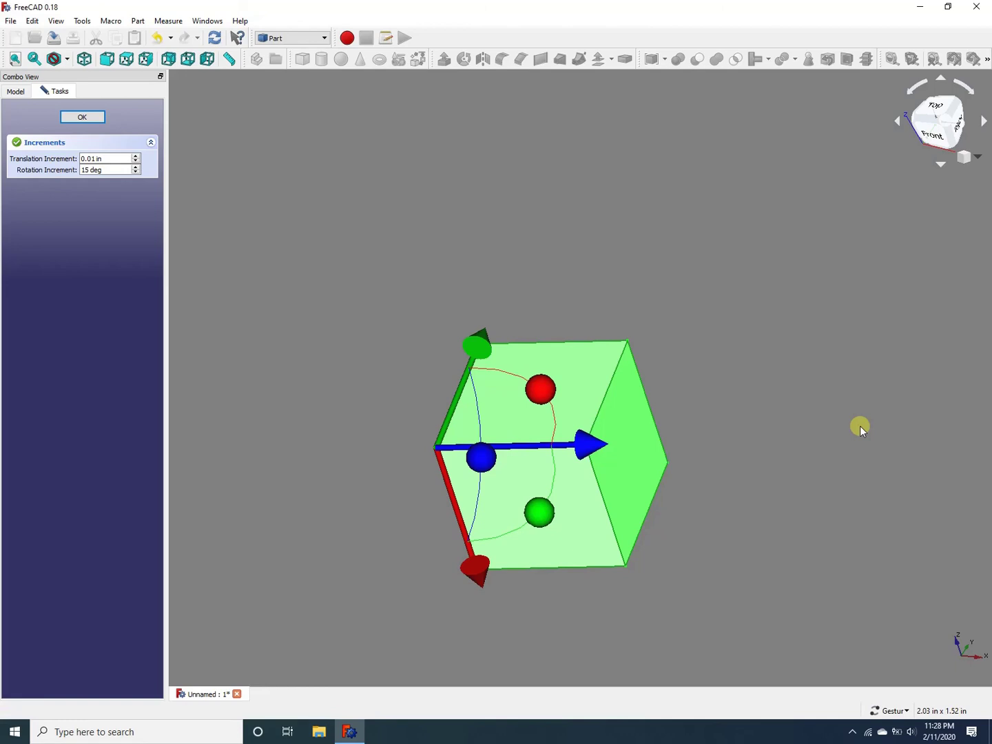
Confirm the transform with OK and deselect the cube
click(83, 118)
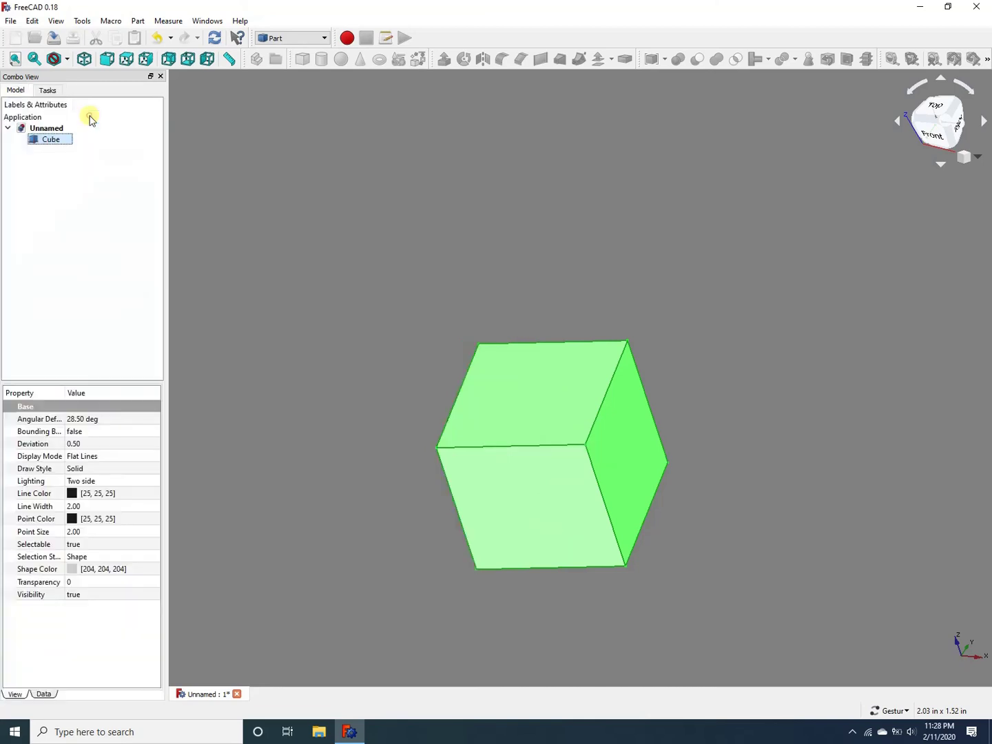
click(797, 327)
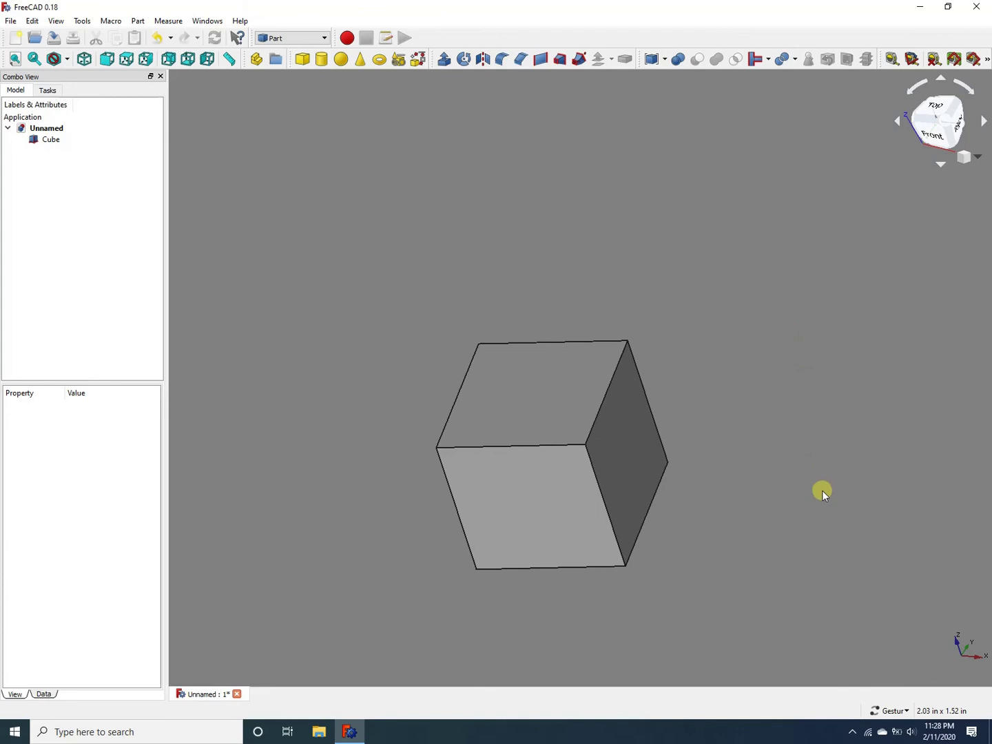